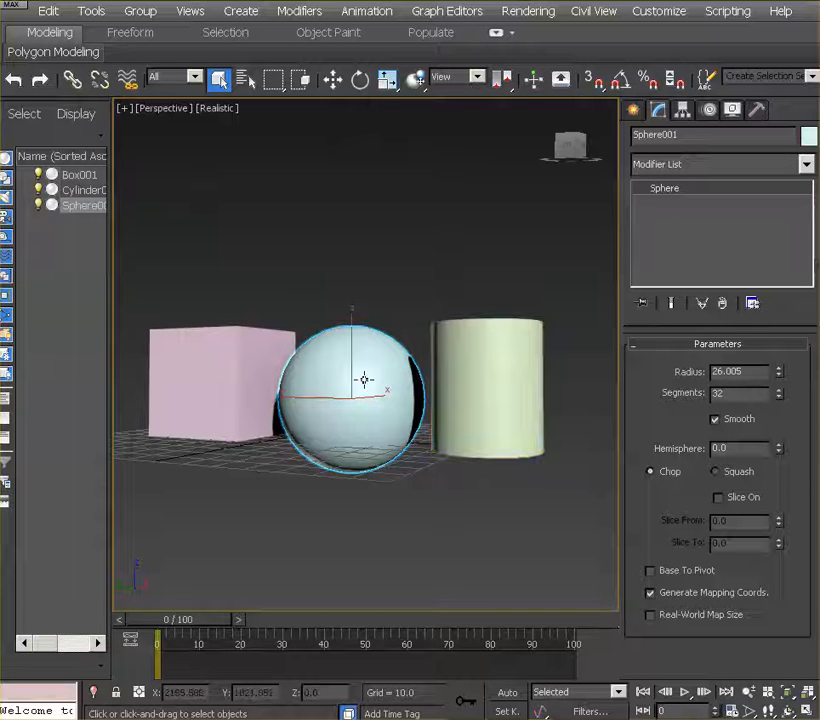
Inspect the cylinder, sphere and box one by one, including the base parameters of the box and sphere
alt+middle_drag(364, 379, 380, 370)
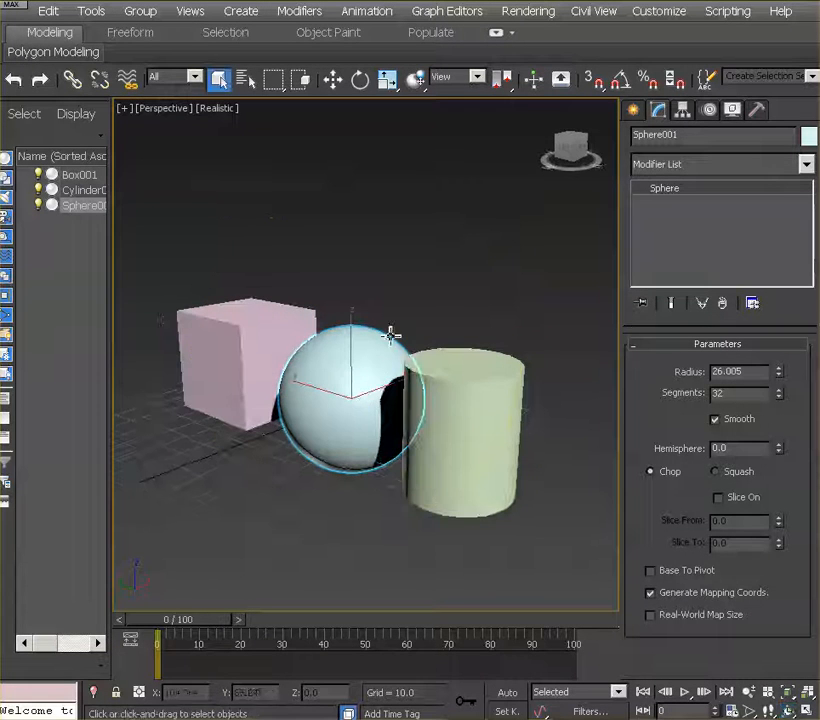
click(633, 117)
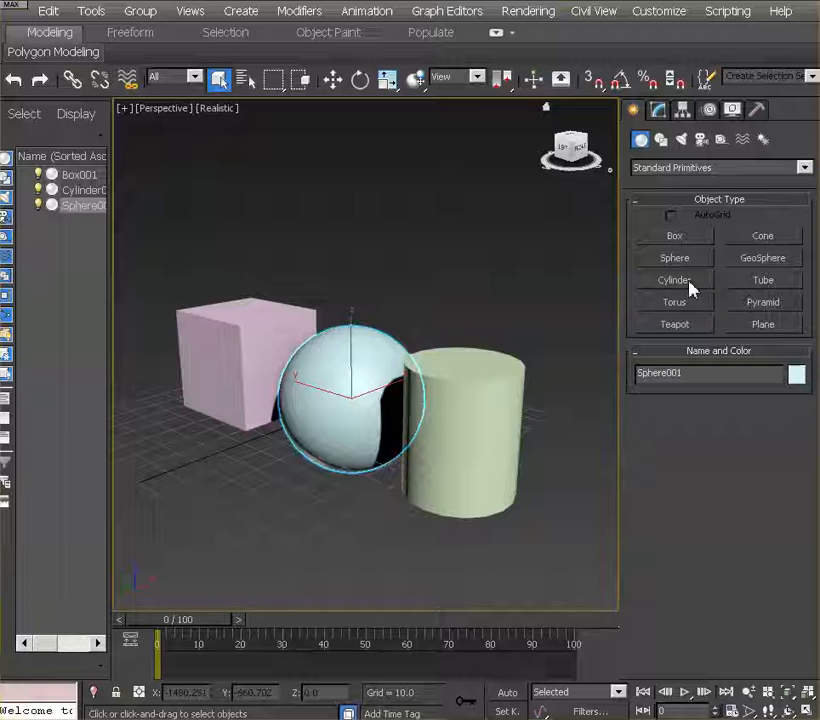
click(520, 419)
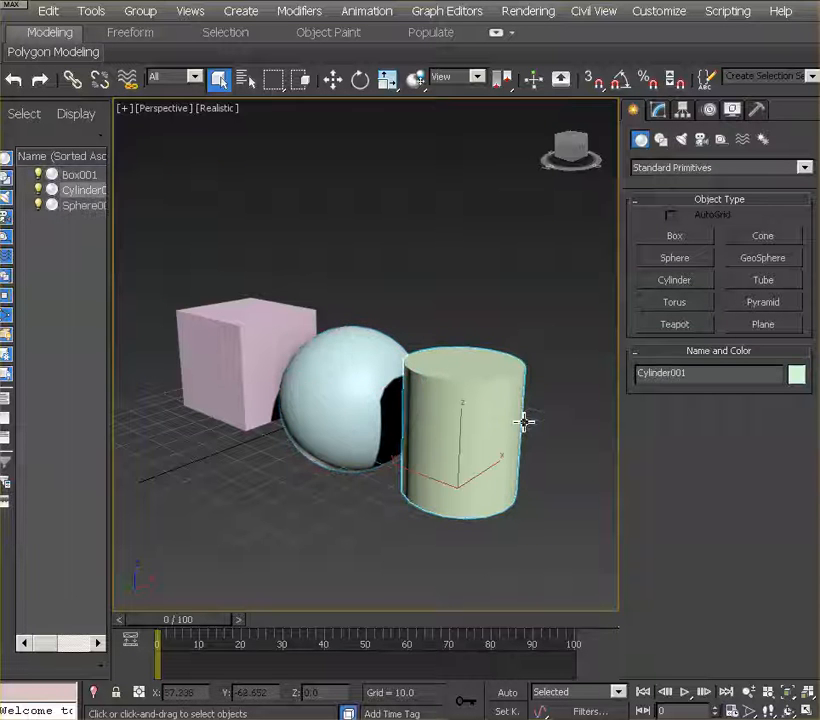
click(381, 406)
click(265, 337)
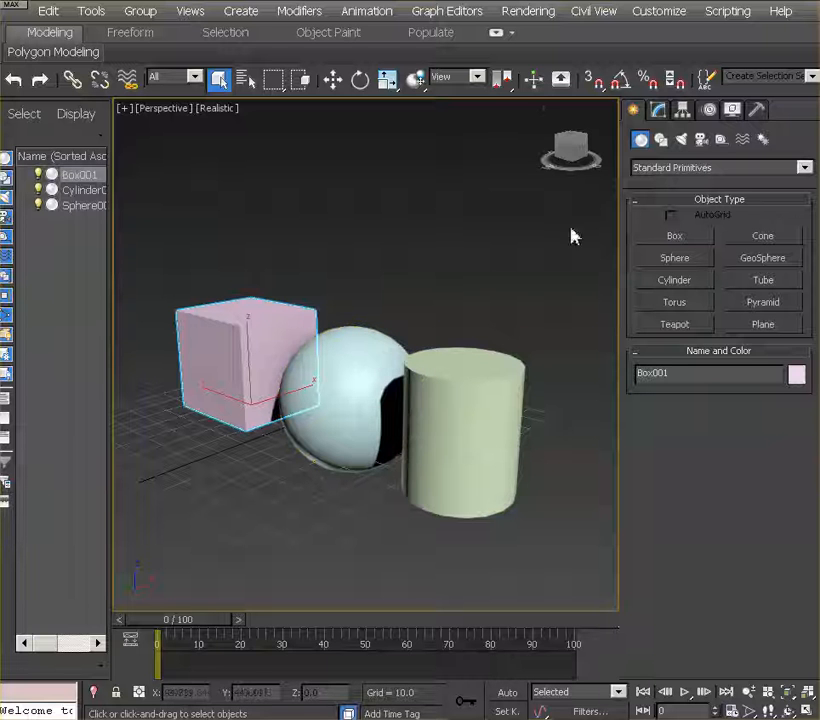
click(657, 112)
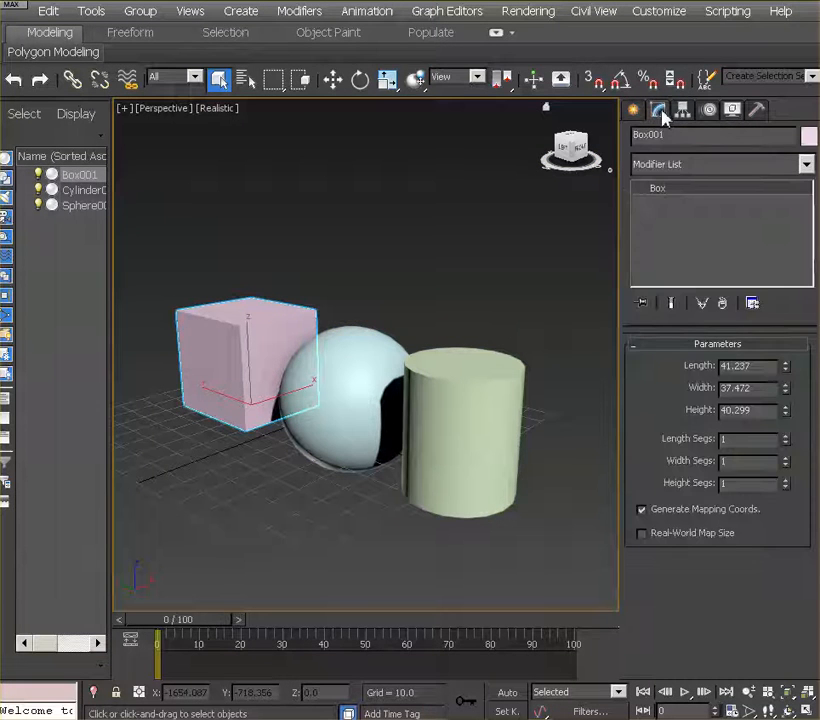
click(268, 336)
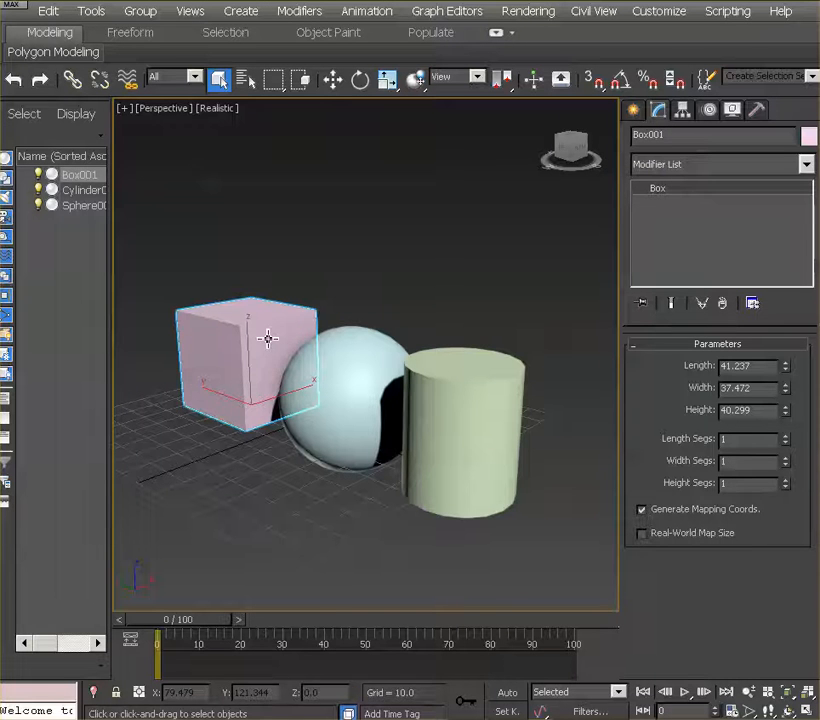
click(366, 373)
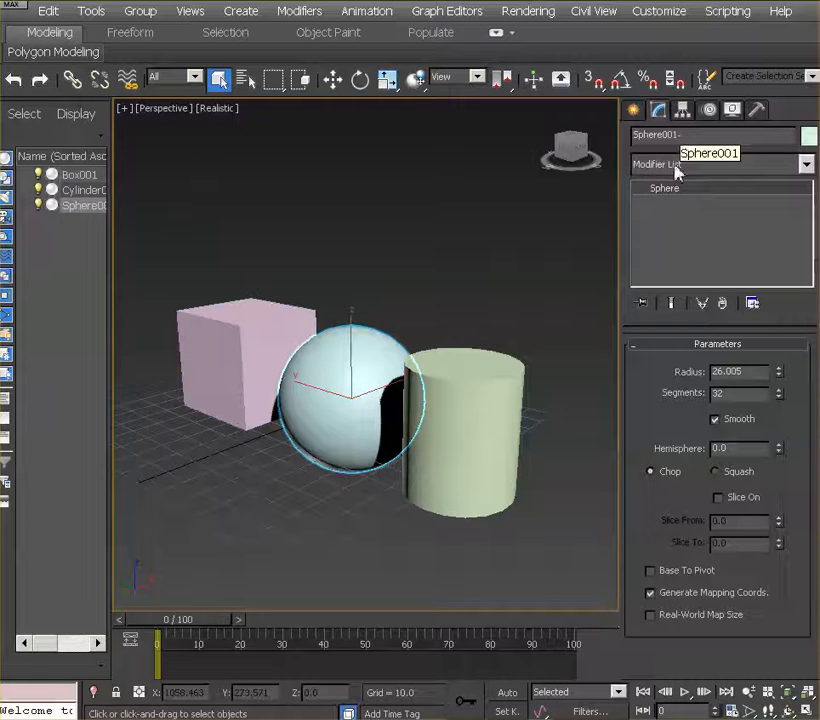
Apply a UVW Map modifier to the cylinder using Cylindrical mapping with Cap enabled
click(481, 410)
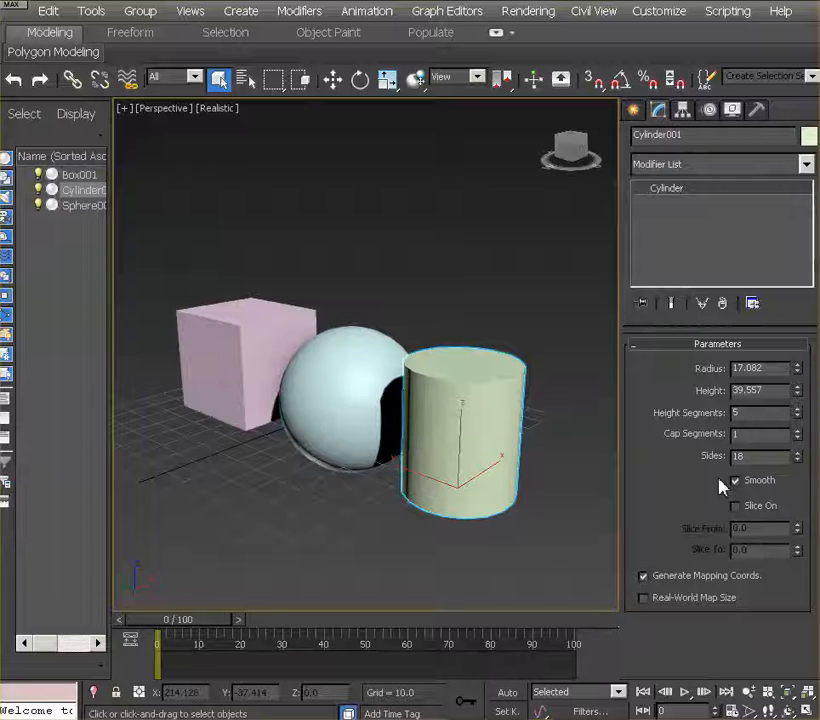
click(297, 16)
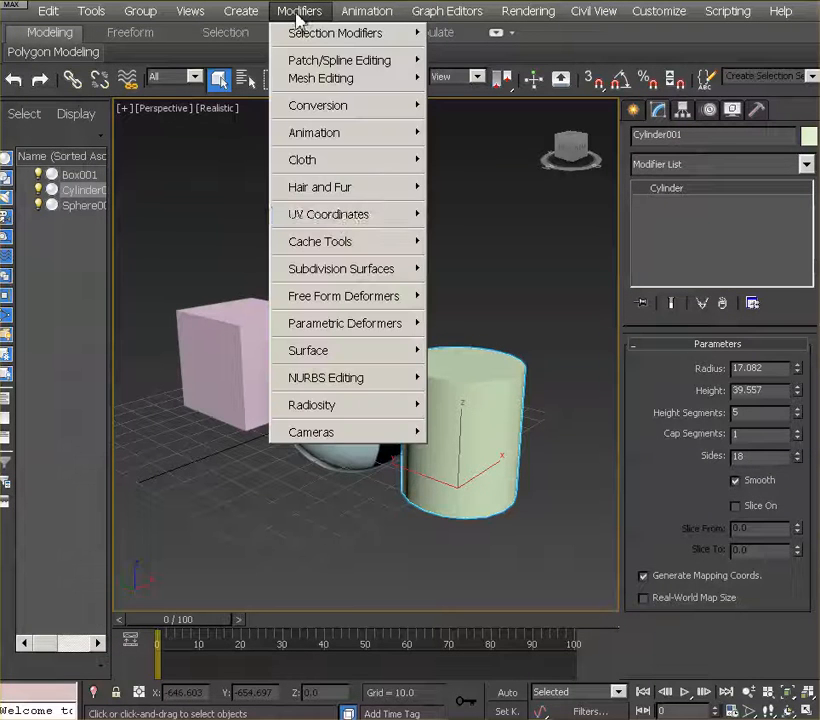
mouse_move(334, 224)
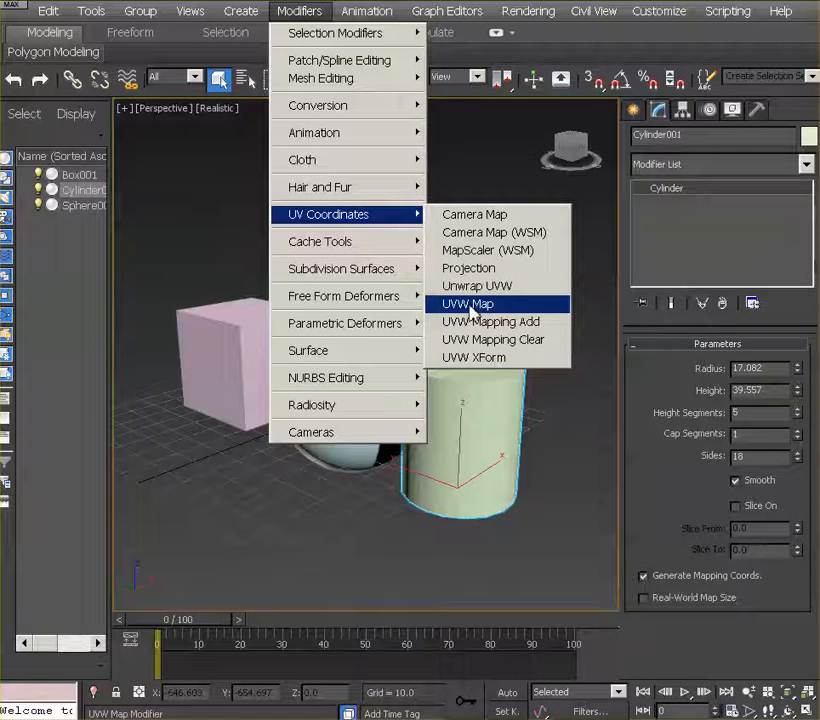
click(470, 306)
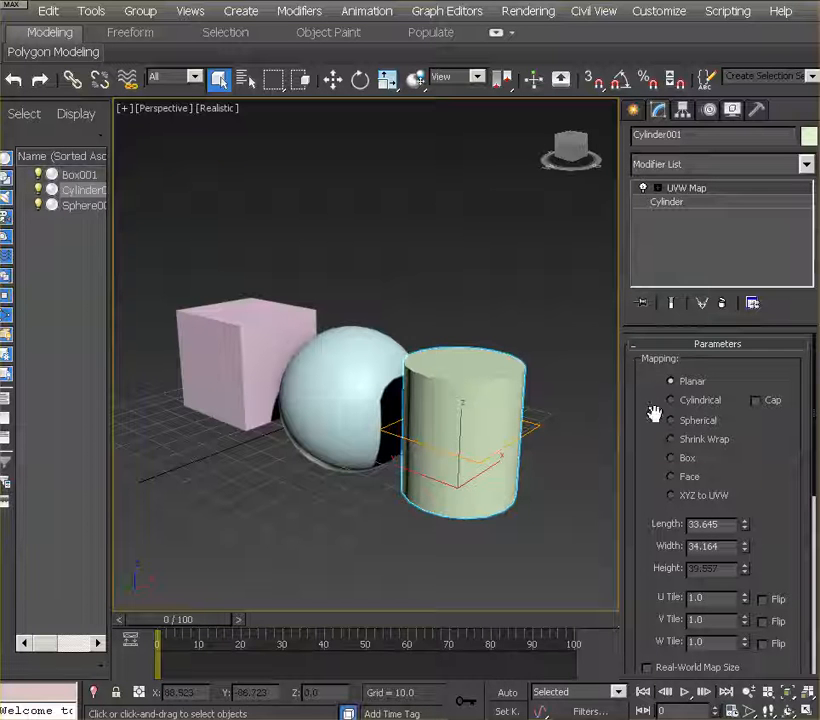
click(694, 401)
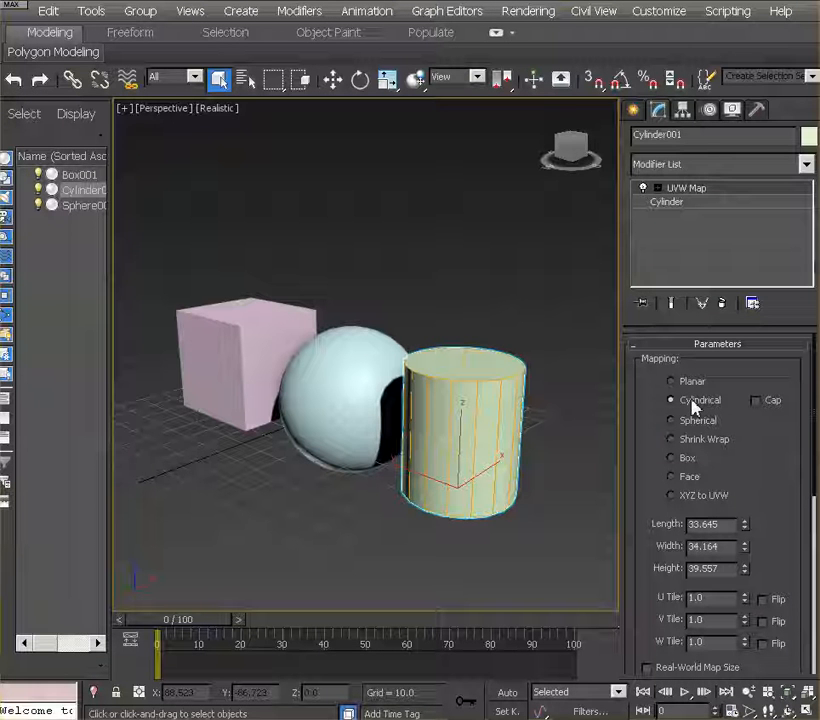
click(764, 403)
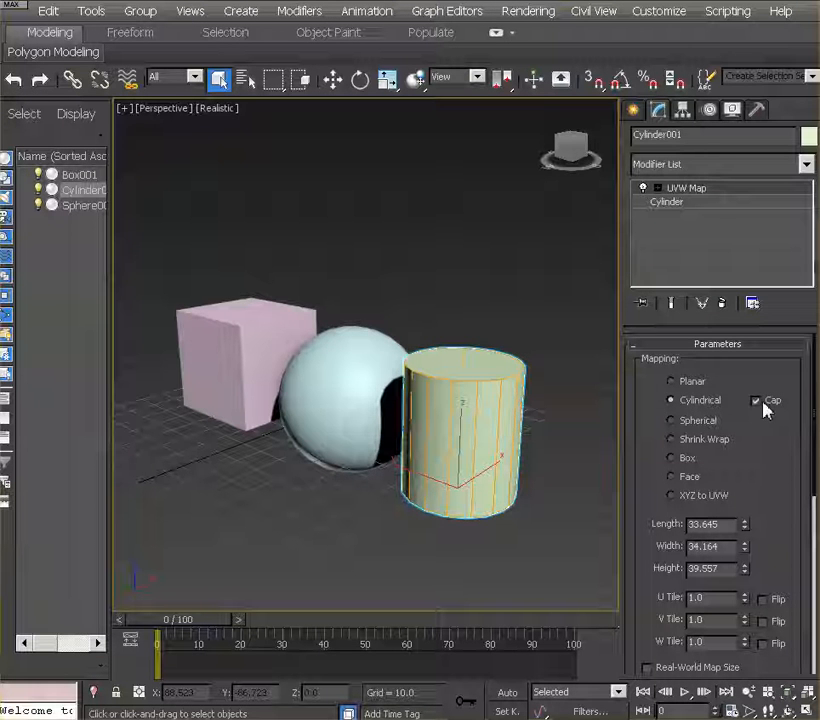
click(764, 405)
click(764, 405)
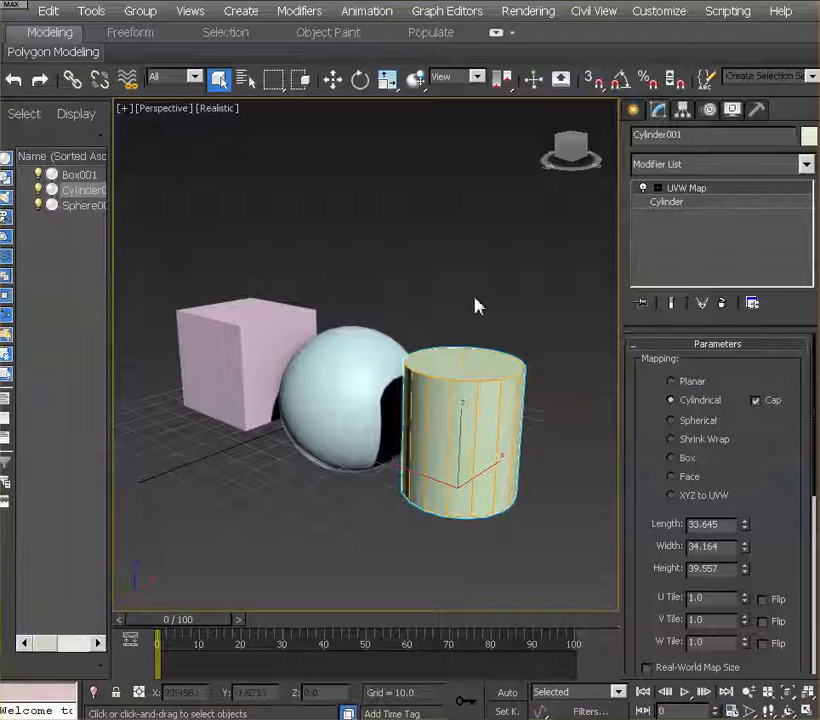
Add an Unwrap UVW modifier above the cylinder's UVW Map and open its UV editor
click(299, 11)
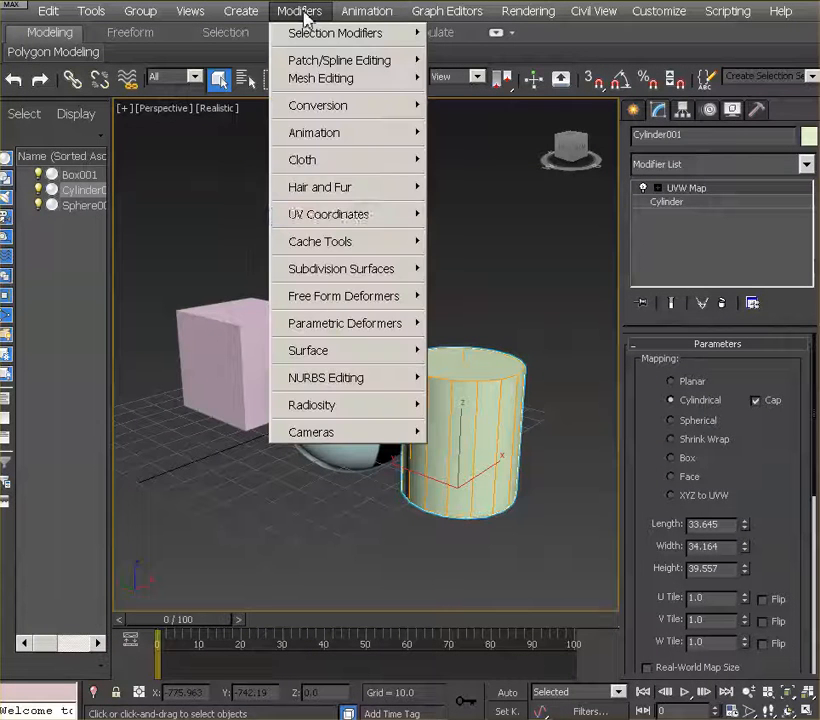
mouse_move(328, 216)
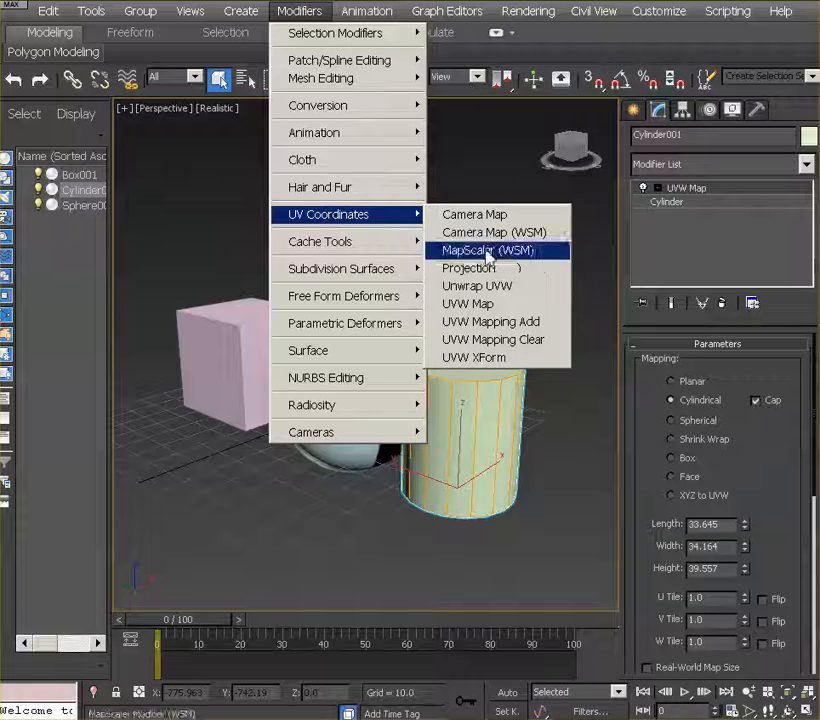
click(511, 289)
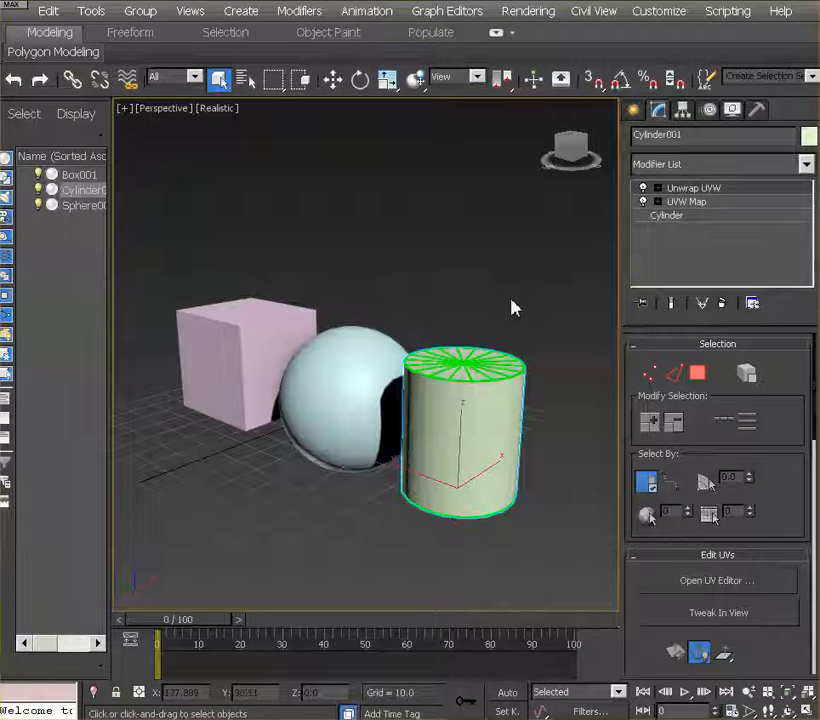
click(699, 585)
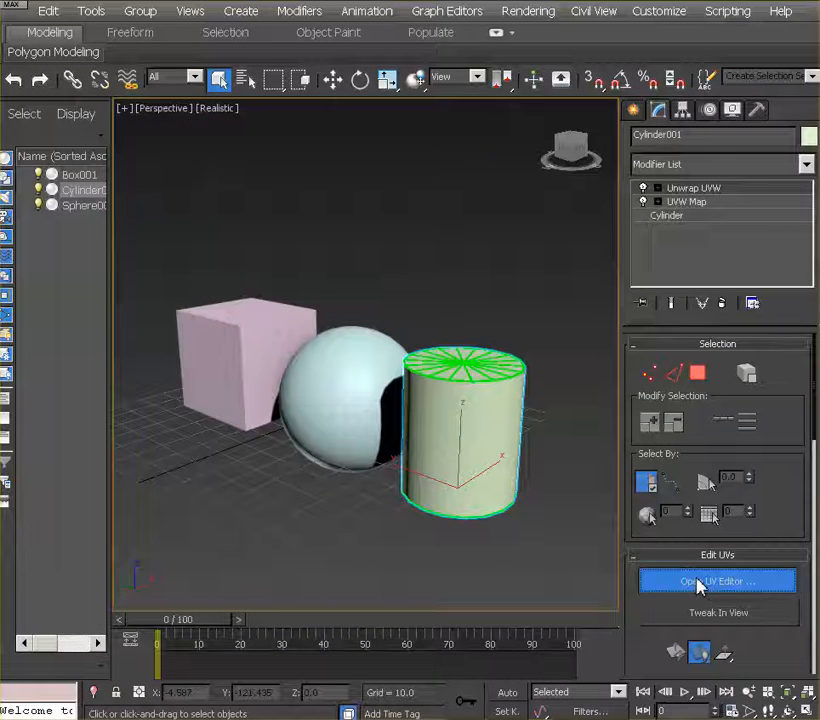
drag(123, 33, 445, 64)
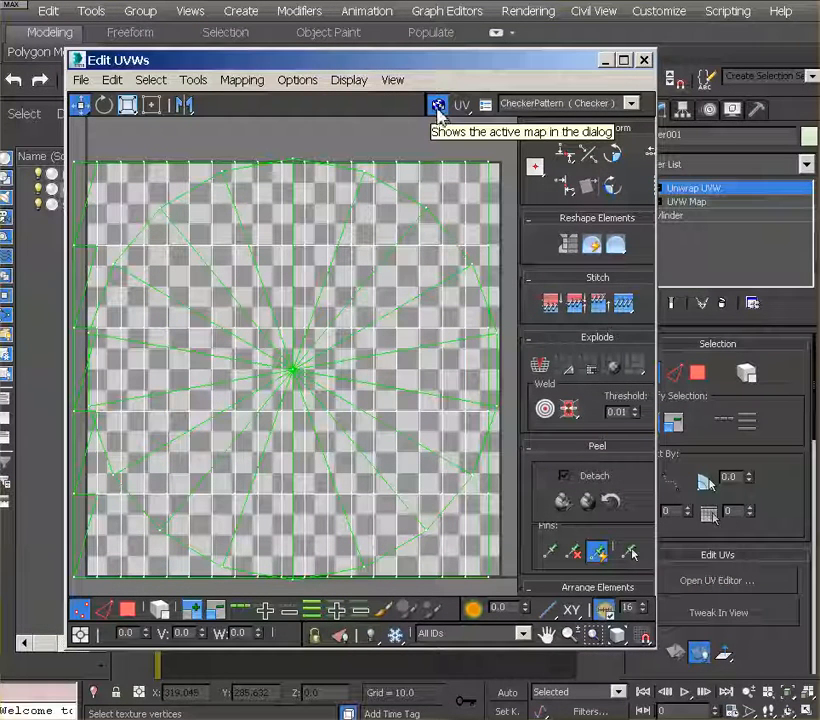
Hide the checker map in the UV editor and switch to polygon selection
click(438, 105)
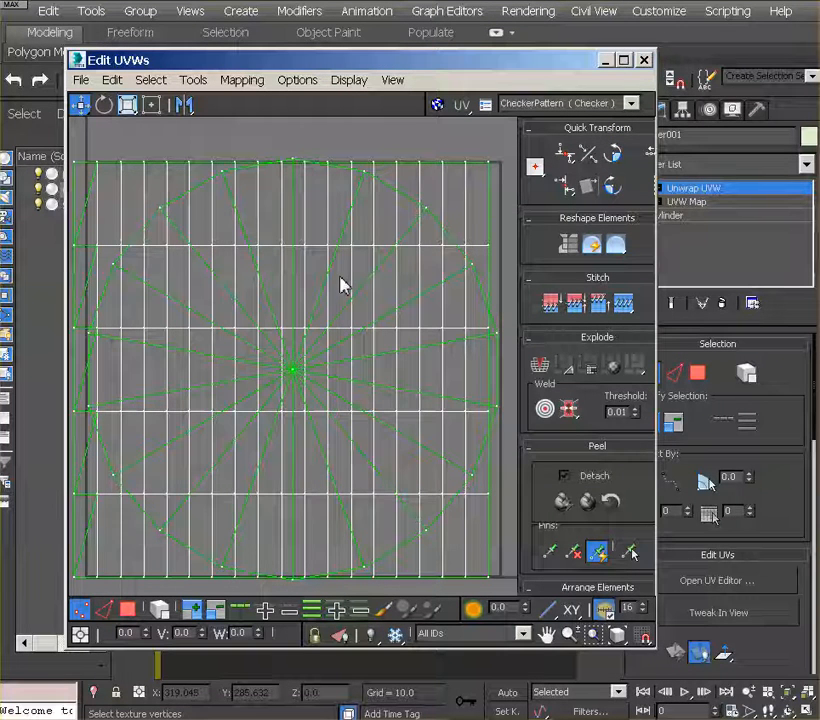
scroll(340, 284, up, 2)
scroll(340, 284, down, 3)
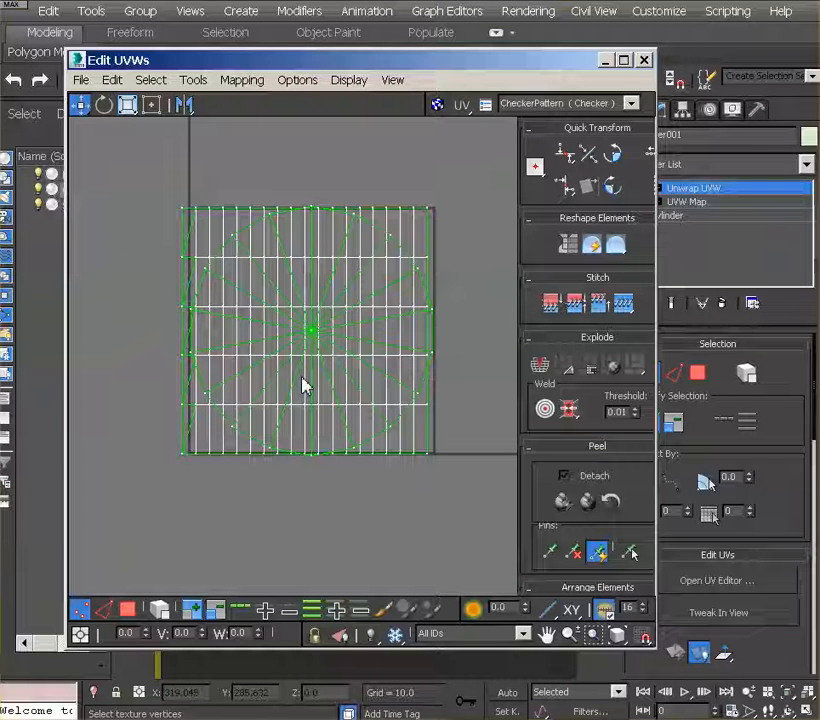
click(128, 609)
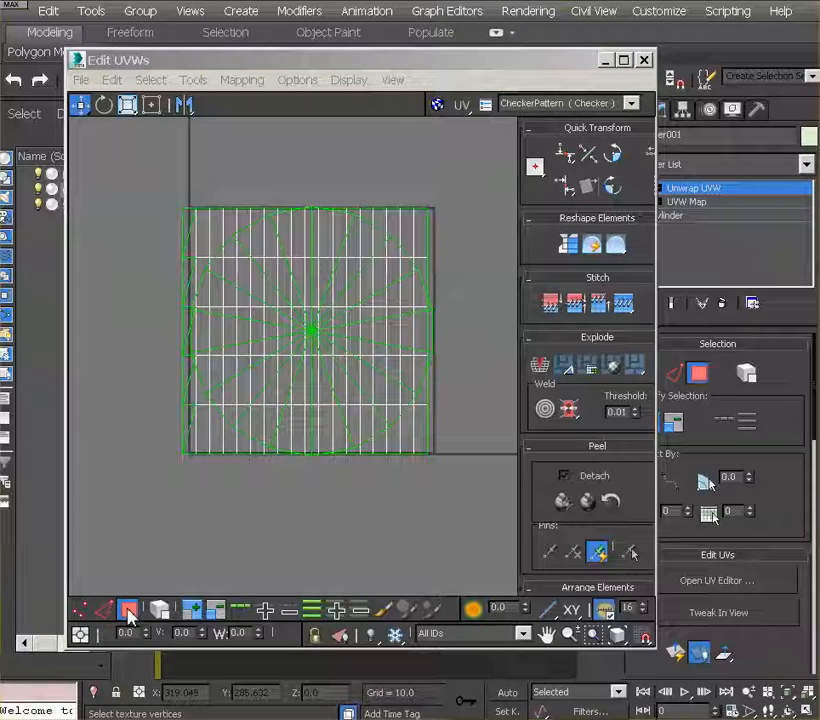
click(432, 64)
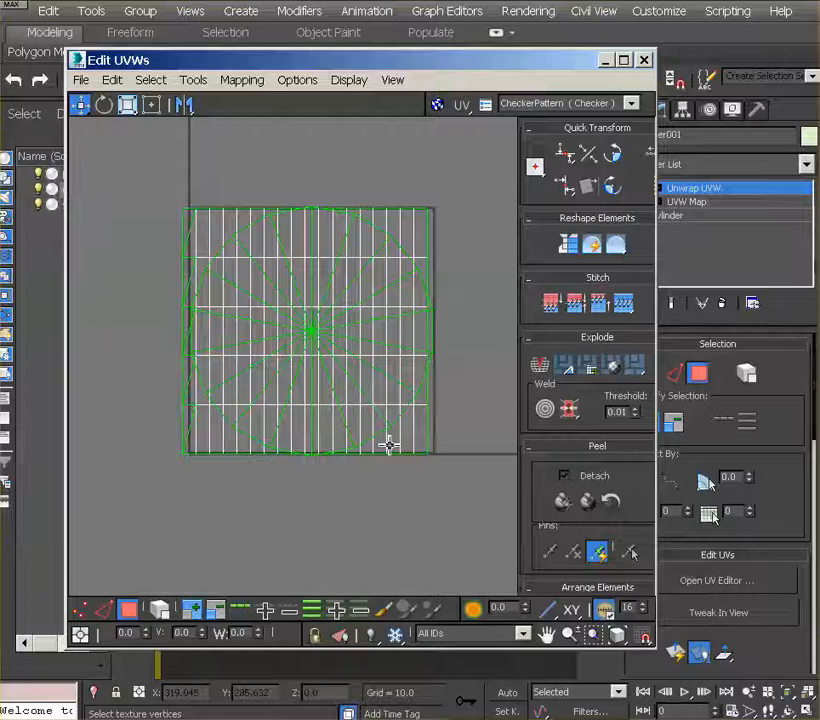
Select individual cap wedges and a side face in the UV layout to match them with the cylinder's faces
click(383, 408)
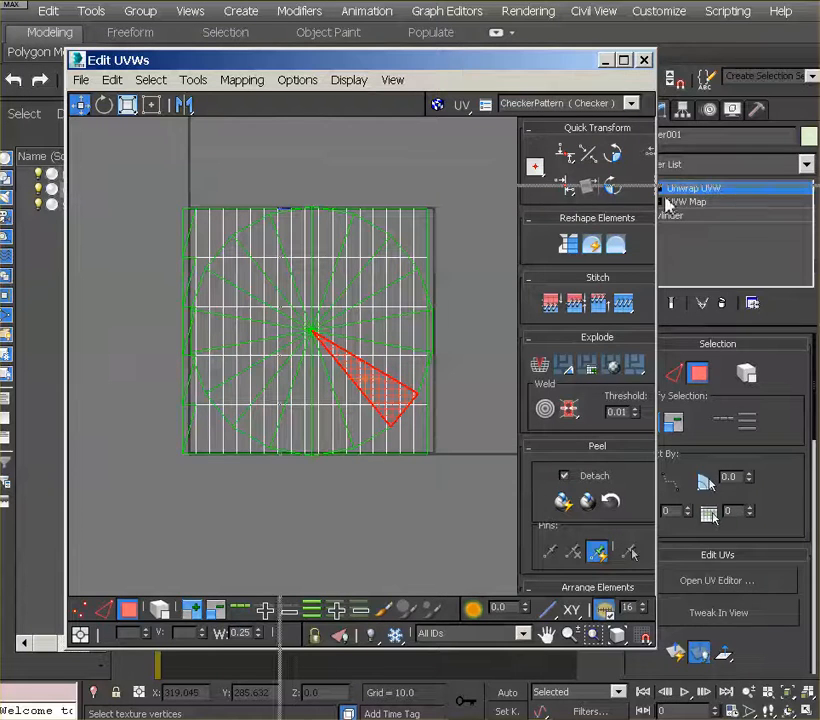
drag(452, 68, 707, 182)
drag(590, 189, 143, 113)
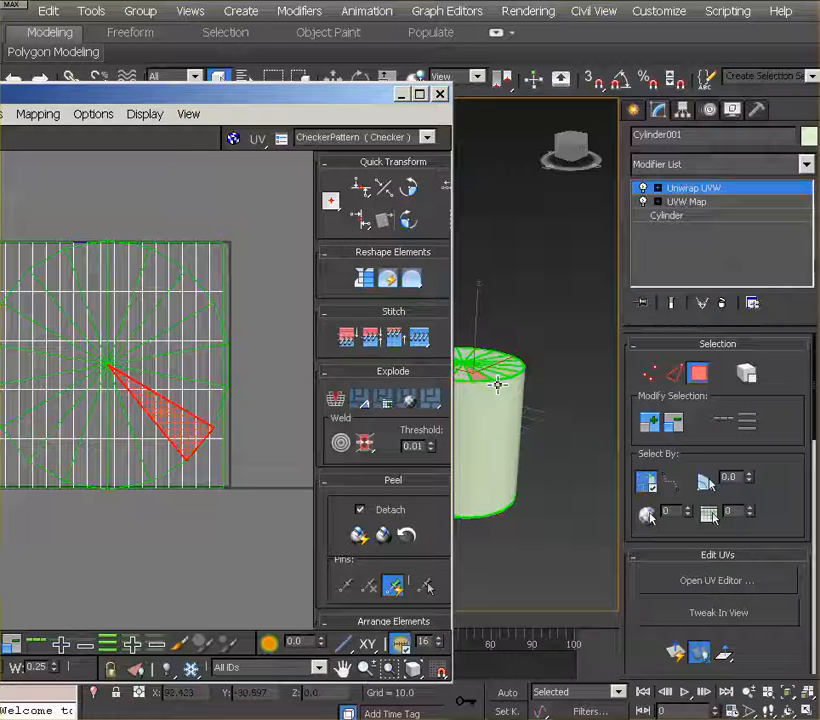
drag(196, 399, 198, 379)
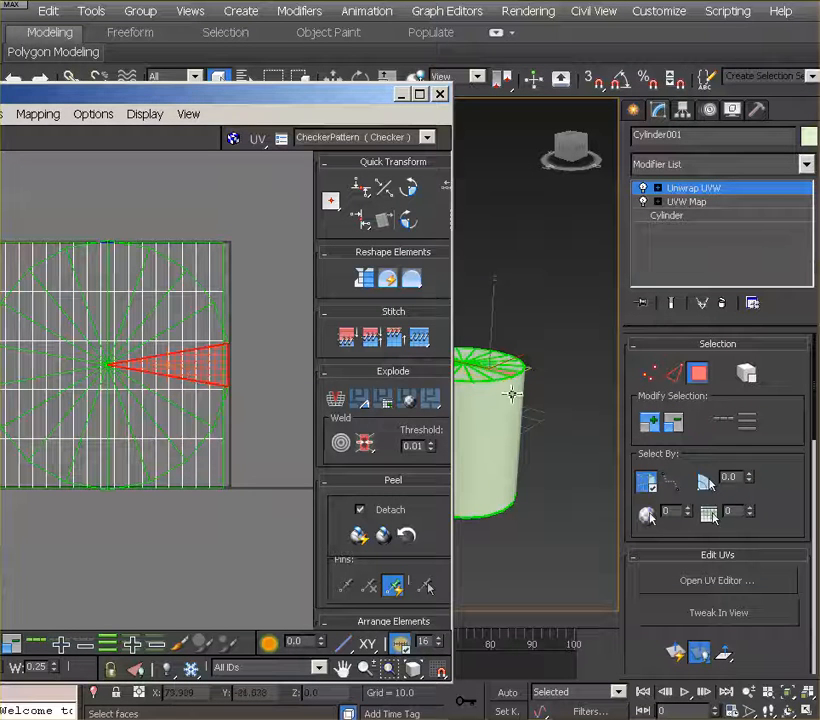
middle_drag(518, 390, 551, 390)
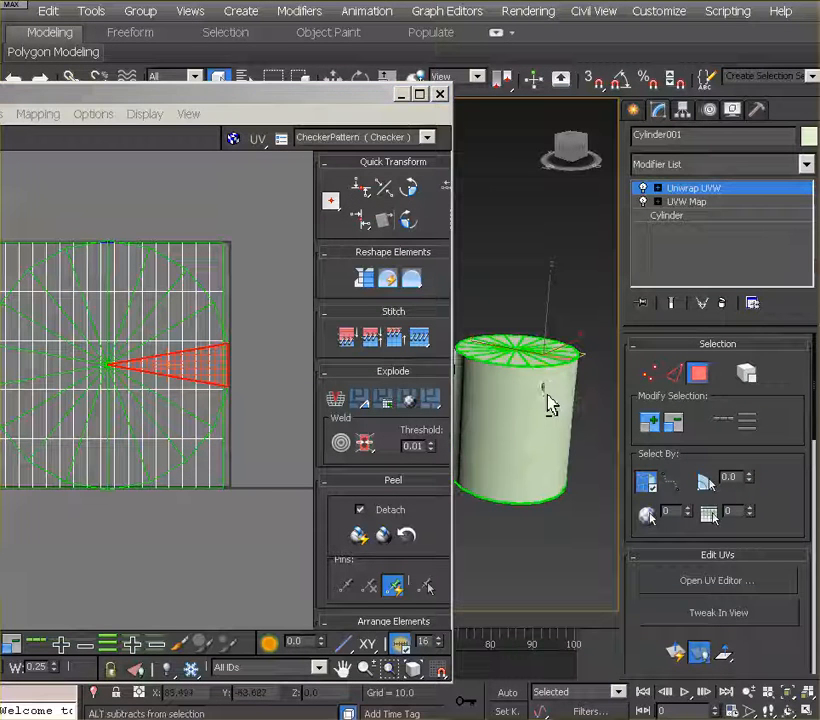
click(174, 320)
click(219, 281)
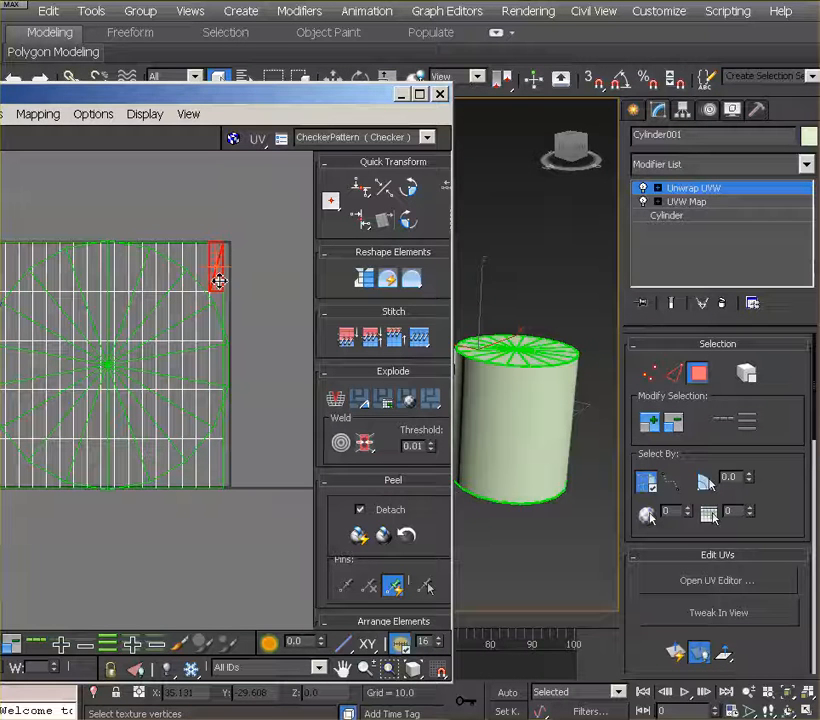
Select several side faces on the cylinder in the viewport to locate them in the UV layout
click(491, 432)
click(533, 434)
click(541, 405)
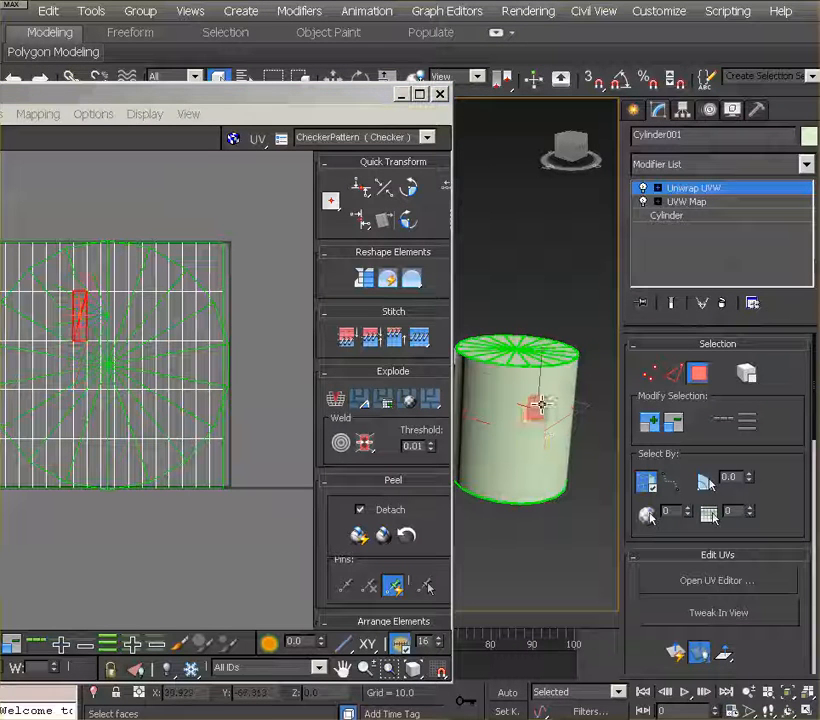
click(527, 381)
click(520, 445)
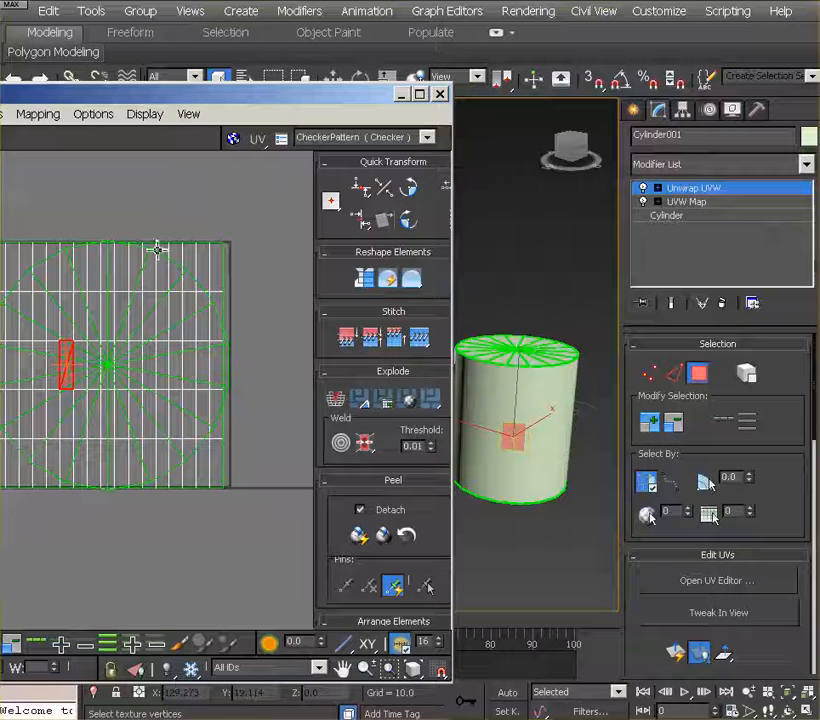
Select a cap wedge and the upper-right side face in the UV layout to compare the overlapping shells
drag(220, 96, 255, 95)
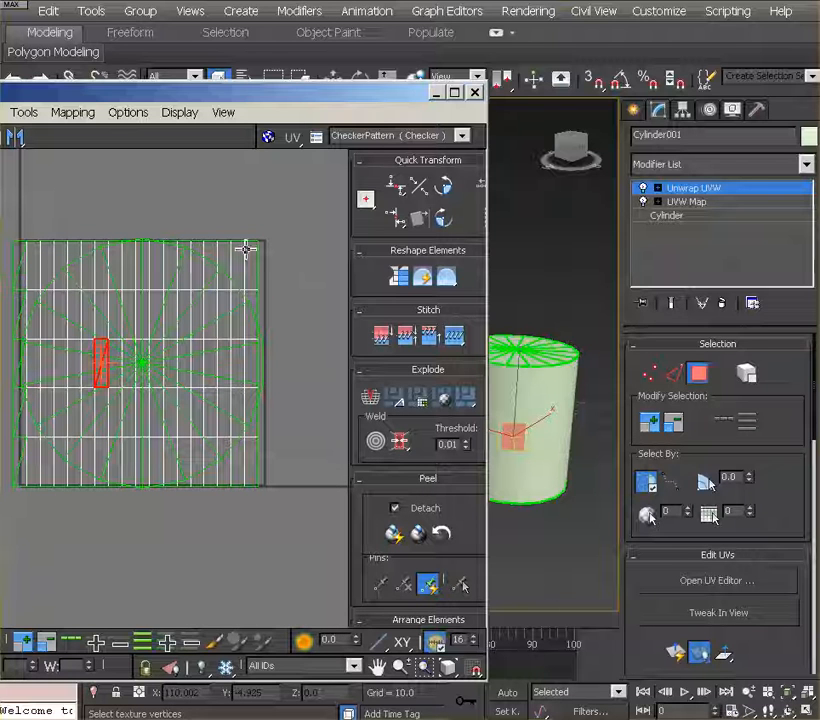
click(229, 333)
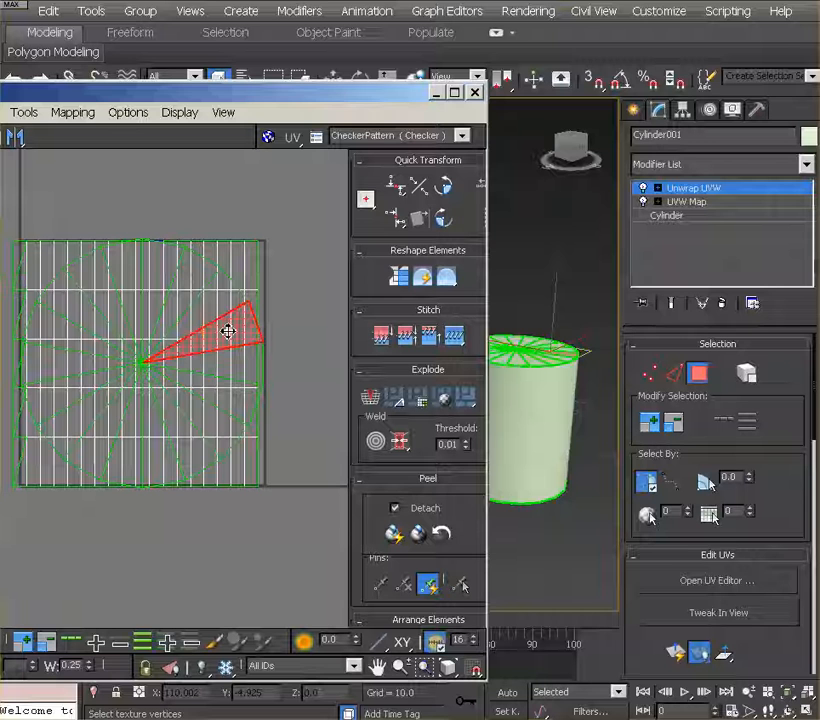
click(253, 266)
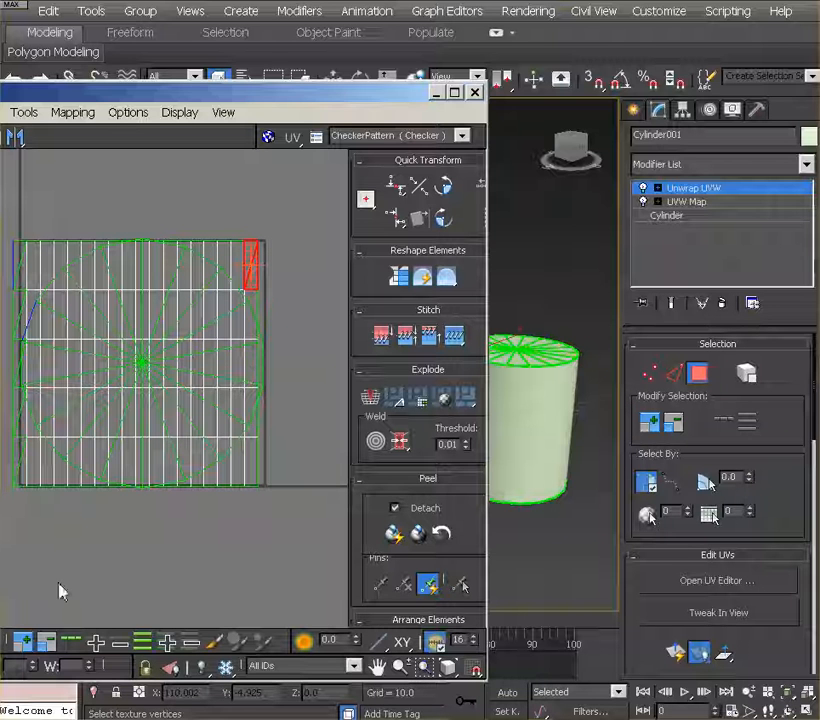
Select the cylinder's whole side shell with element selection and move it outside the UV square, left of the cap circle
drag(234, 95, 366, 79)
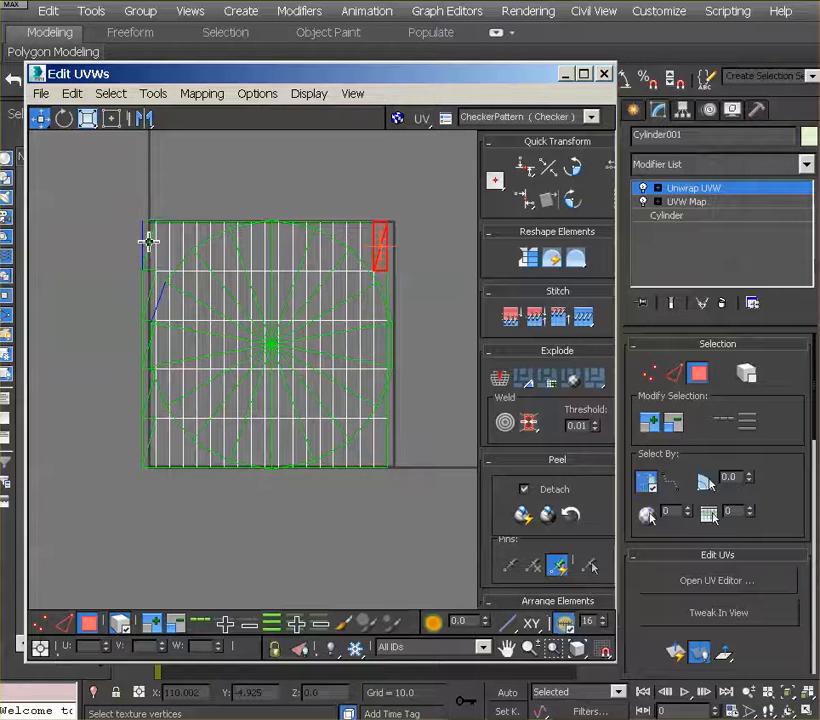
key(ctrl+a)
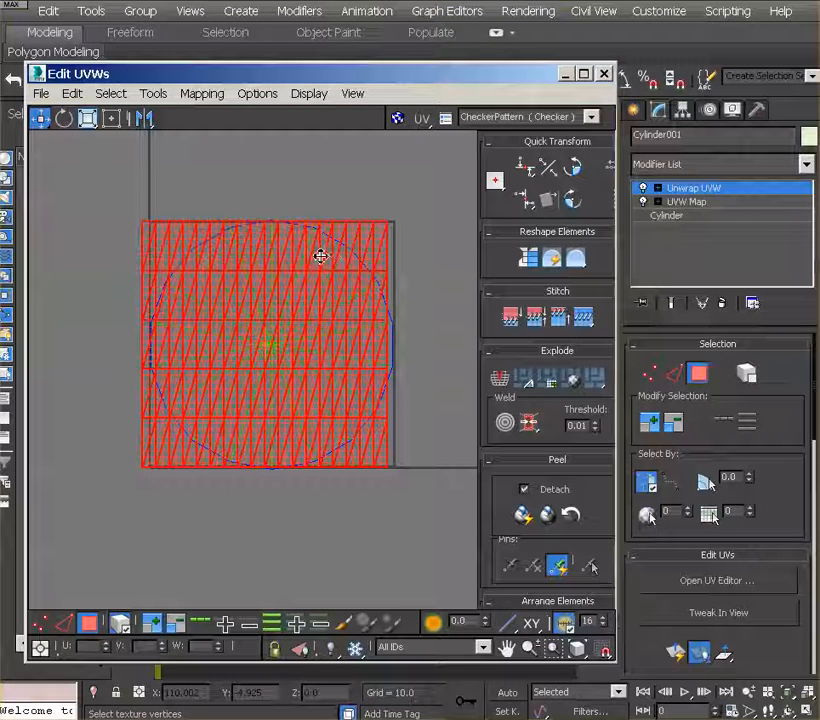
drag(363, 253, 119, 252)
middle_drag(207, 289, 313, 296)
scroll(293, 282, down, 2)
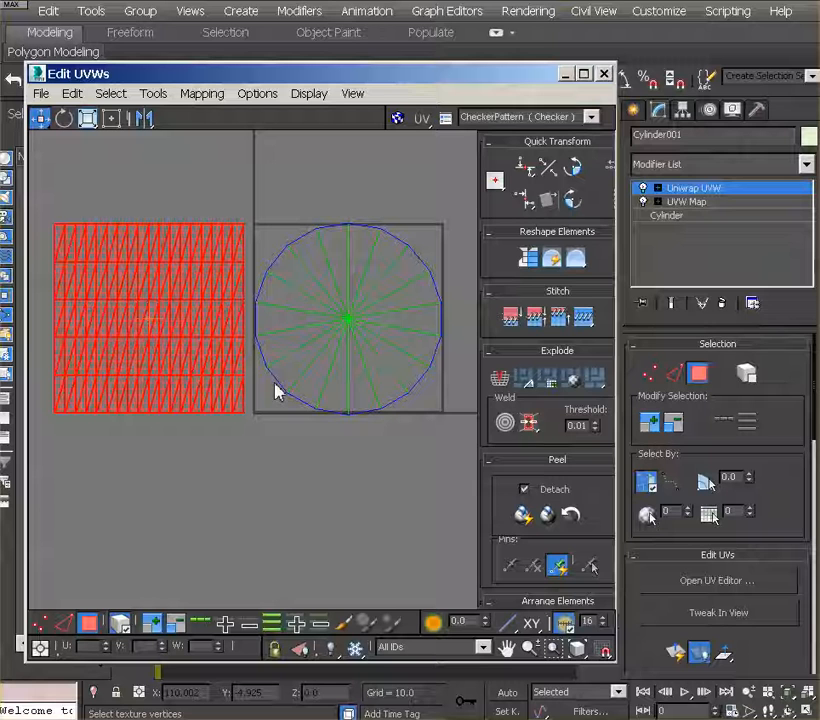